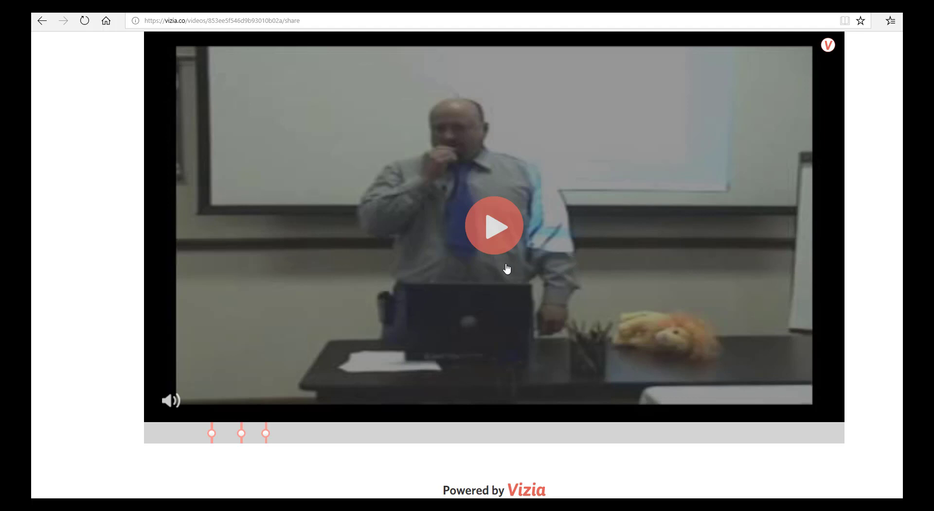
Step: Play the shared video and answer its quizzes with Computer, then Some pens
click(495, 230)
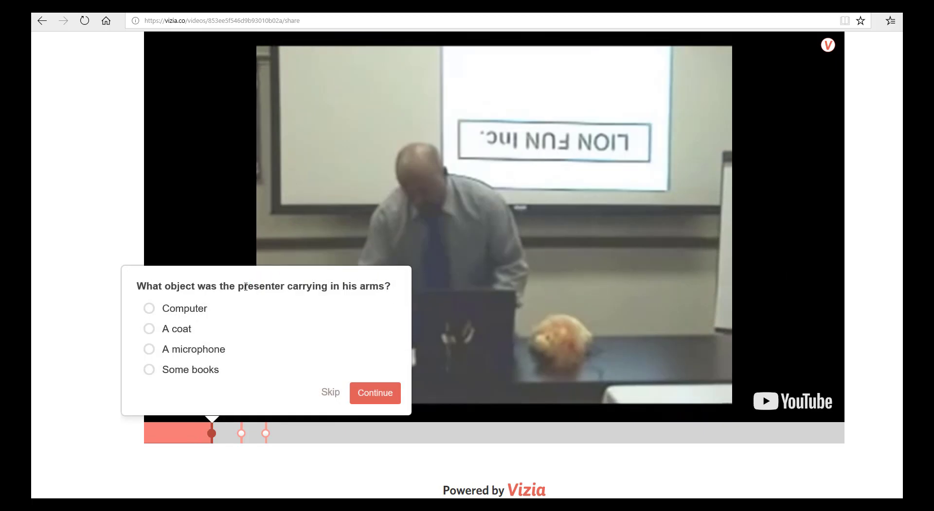
click(149, 314)
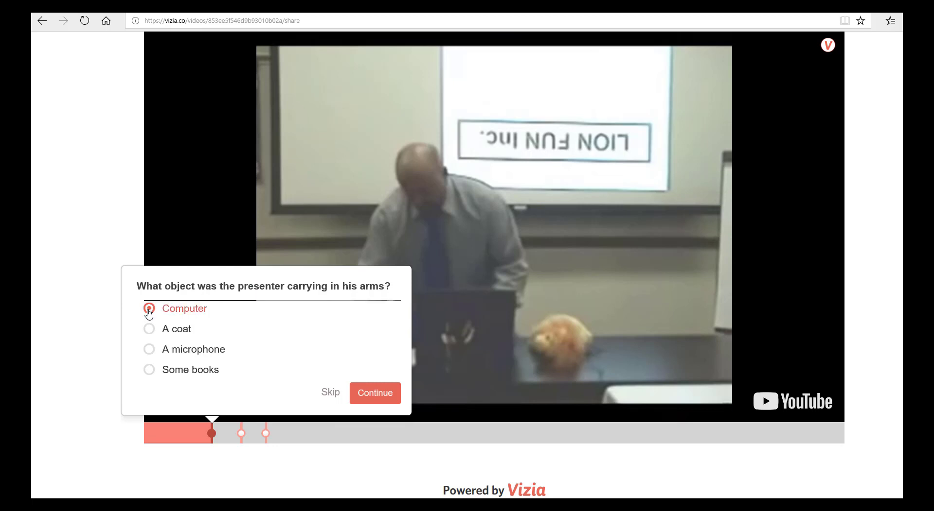
click(379, 398)
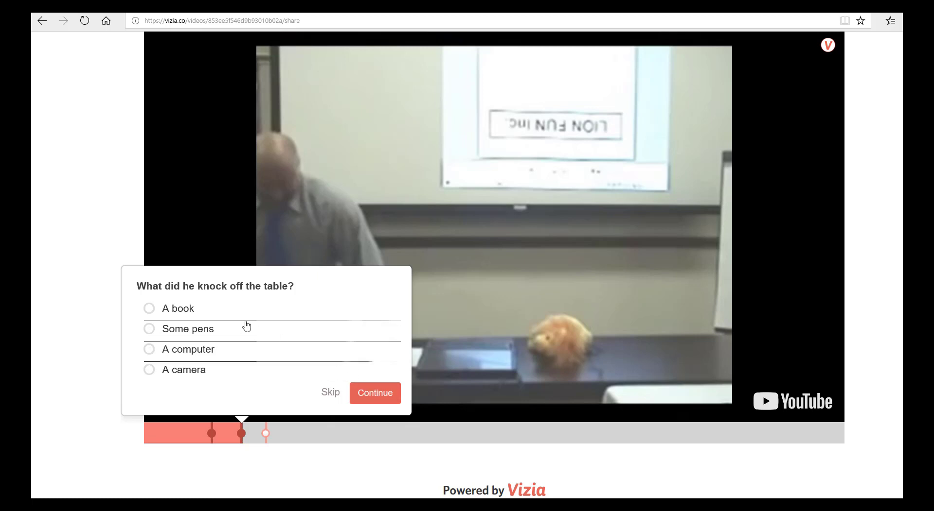
click(149, 330)
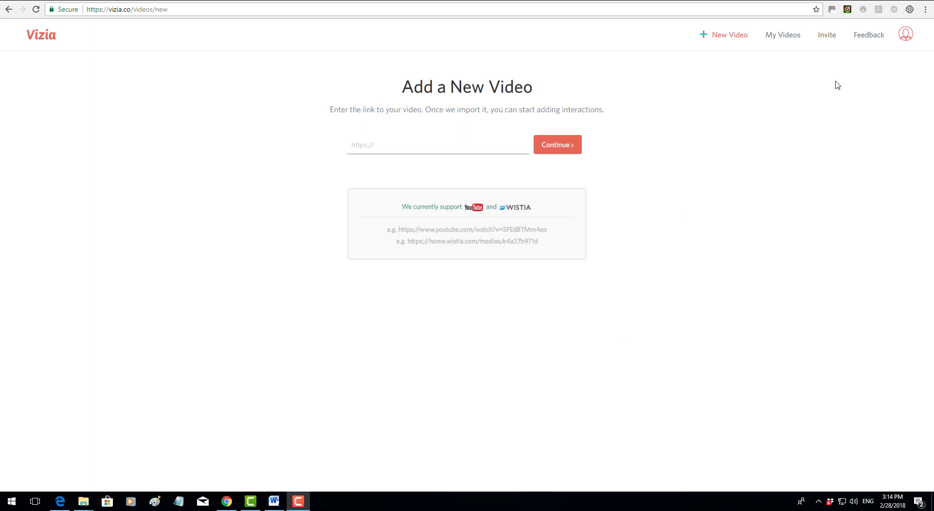
Step: Look over the My Videos list, then go back to the New Video page
click(793, 38)
click(792, 38)
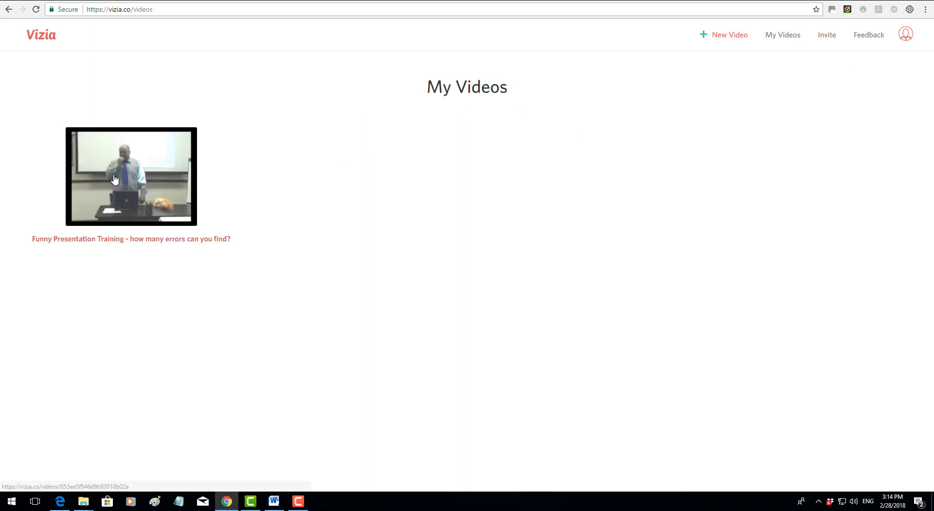
click(722, 37)
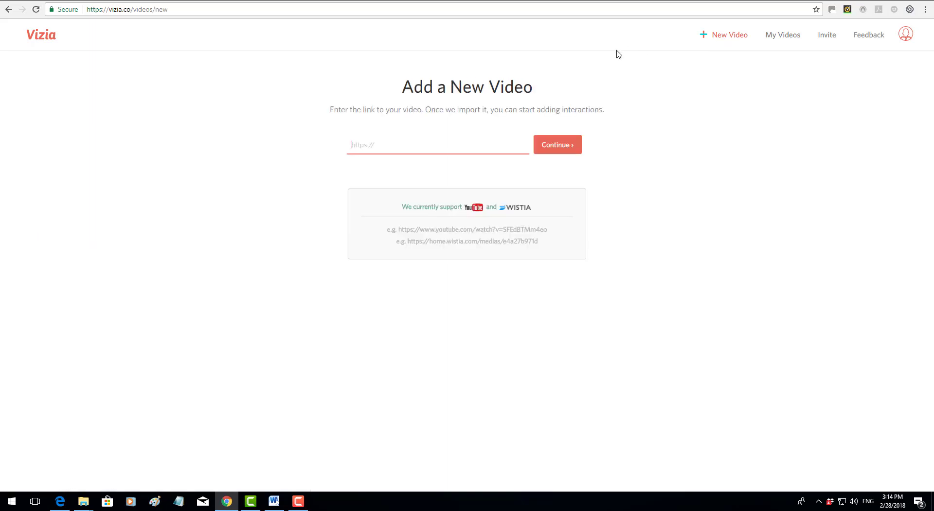
Step: Copy the Funny Presentation Training video's YouTube URL and import it into Vizia
click(429, 2)
click(214, 7)
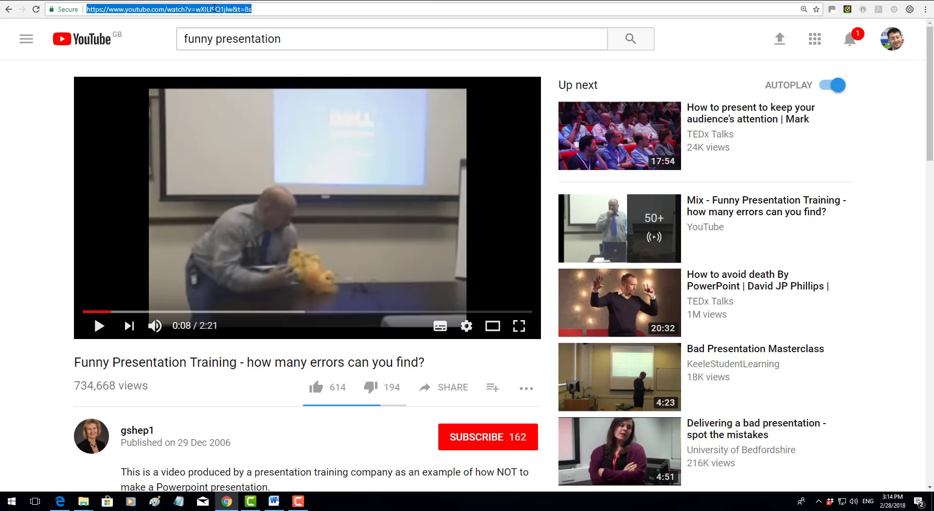
right_click(214, 7)
click(238, 43)
click(146, 1)
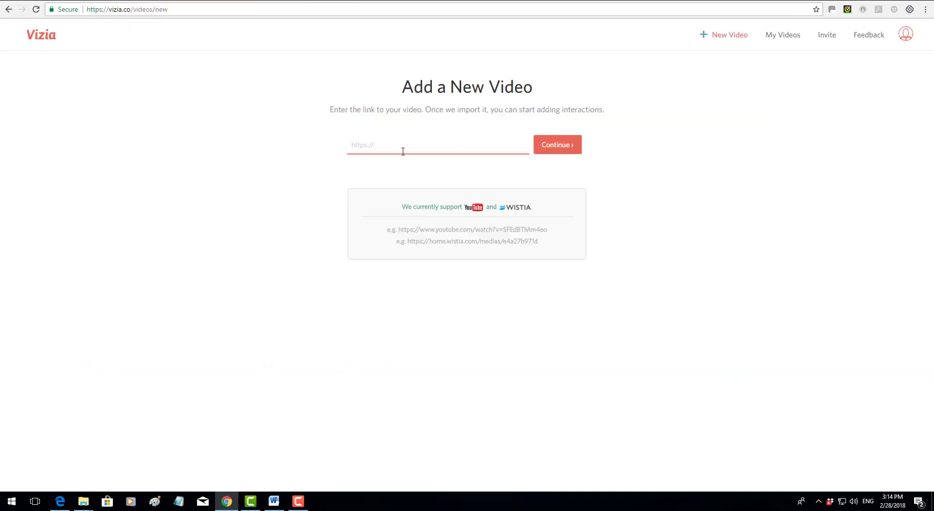
key(ctrl+v)
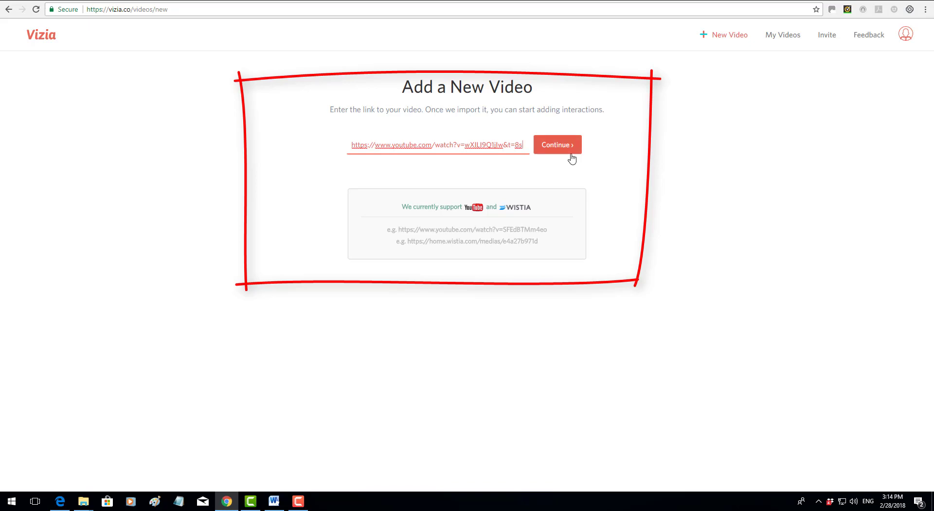
click(554, 148)
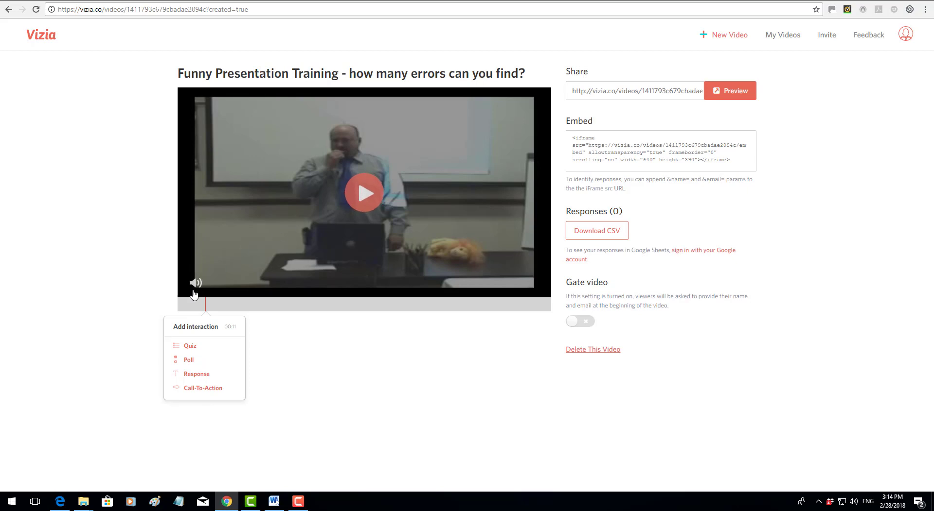
Step: Play the imported video and pause it at 00:12
click(361, 198)
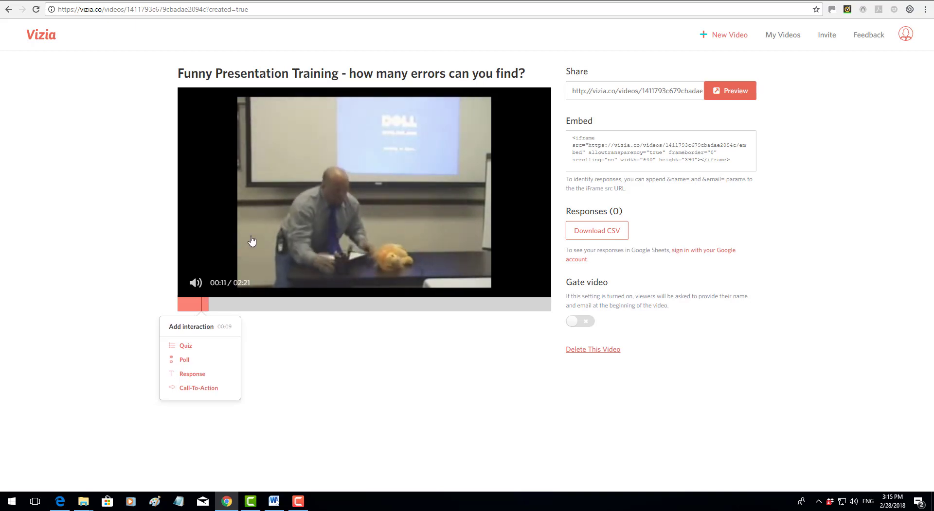
click(240, 257)
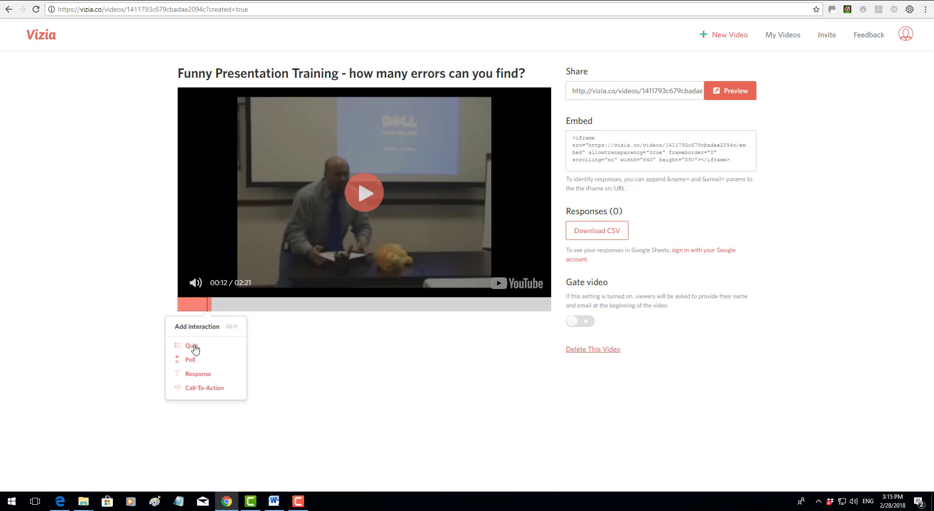
Step: Add a quiz at 00:12 asking 'What did the speaker carry in his arms?'
click(192, 347)
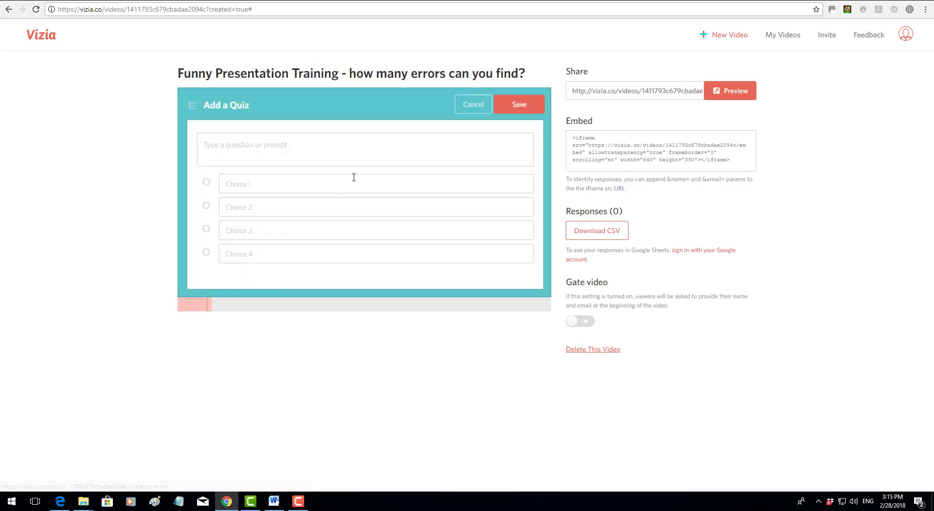
click(310, 151)
text(Wh)
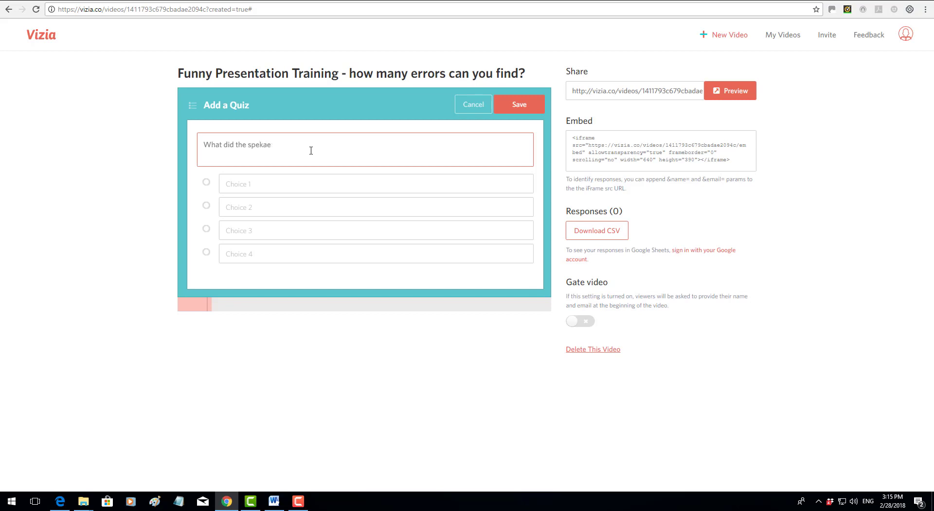
text(at did the speaker carry in his arms?)
Step: Enter the choices Computer, Book, Coat and TV and save the quiz
key(Tab)
text(C)
text(omp)
key(BackSpace)
text(mp)
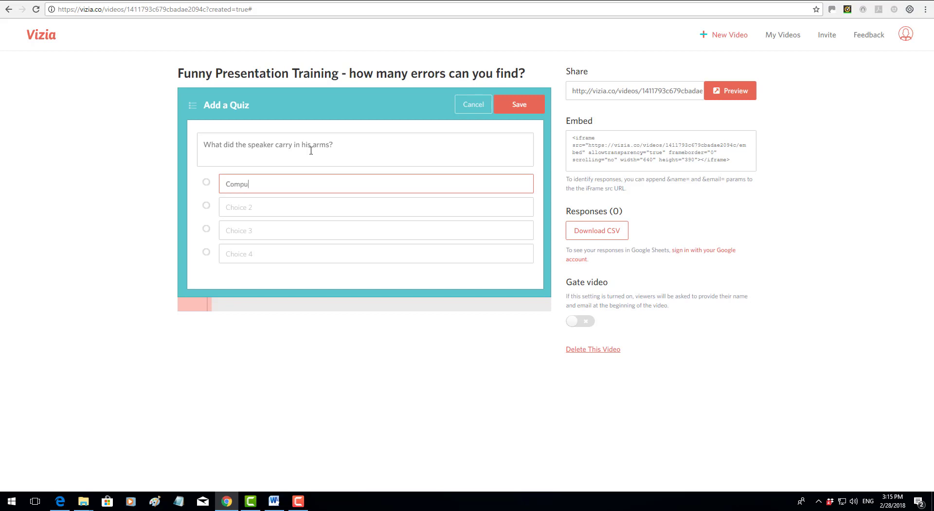
click(274, 212)
text(Book)
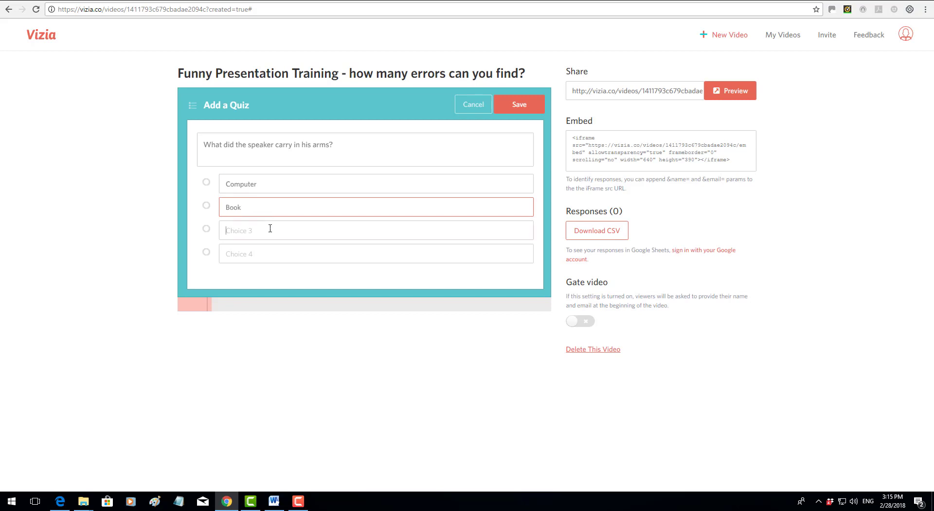
click(270, 228)
text(Coat)
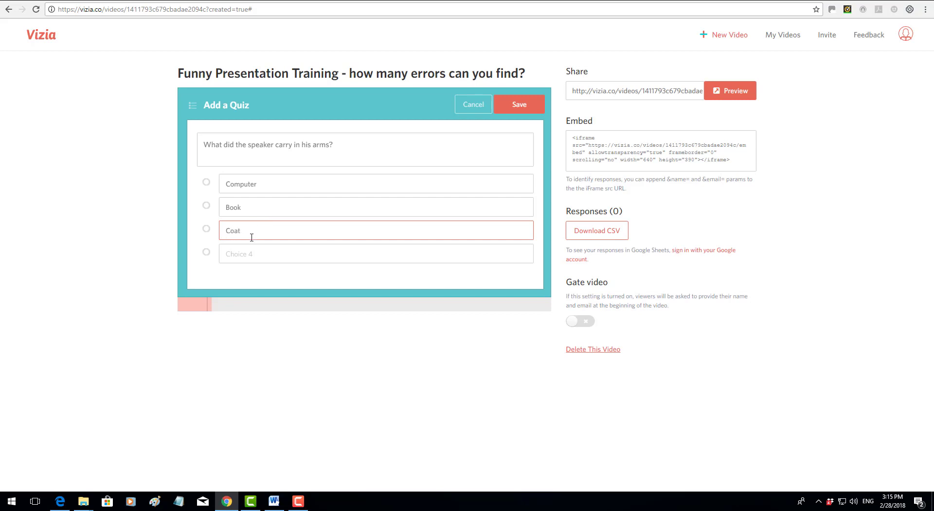
click(266, 254)
text(TV)
click(517, 105)
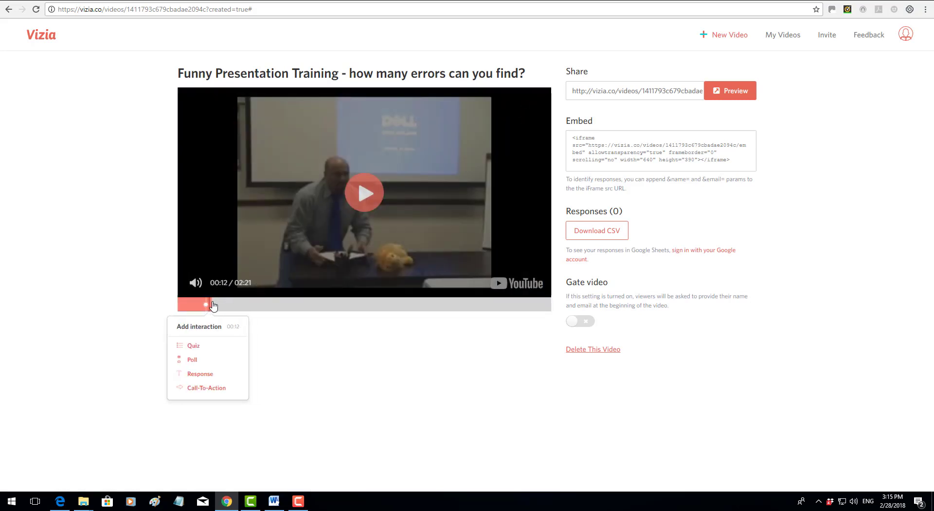
Step: Play the video past the saved quiz and pause it around 00:18–00:19
click(216, 304)
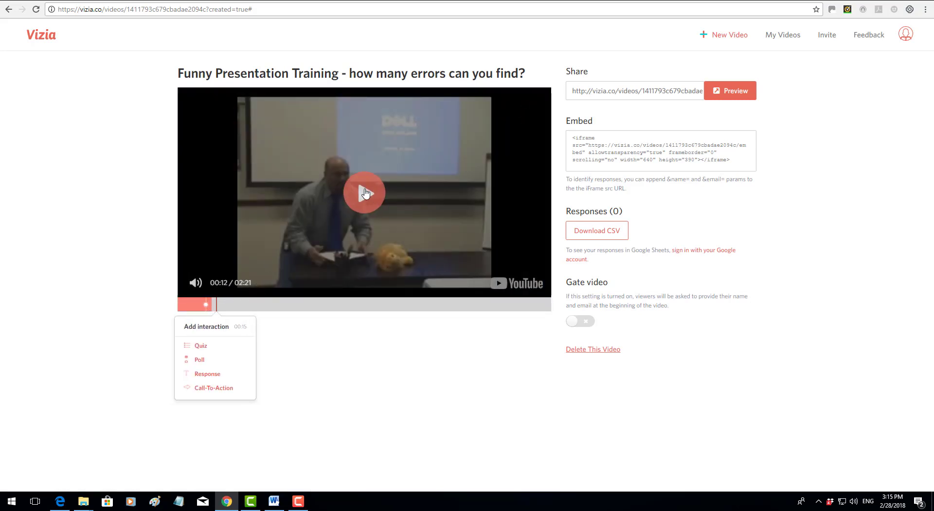
click(365, 193)
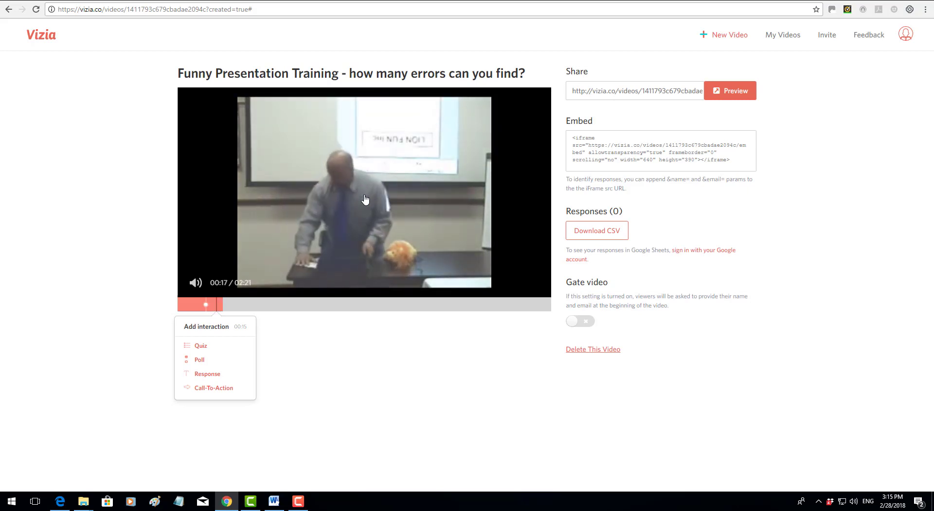
click(368, 199)
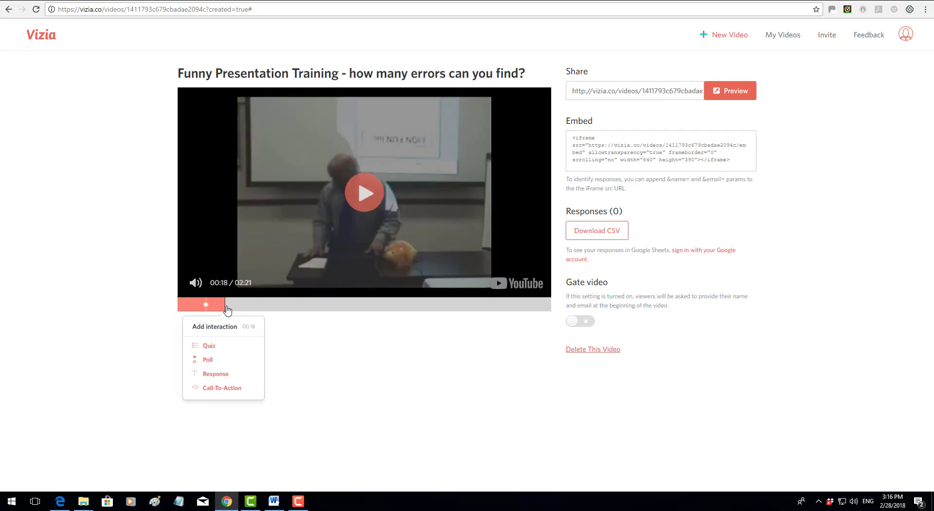
click(227, 309)
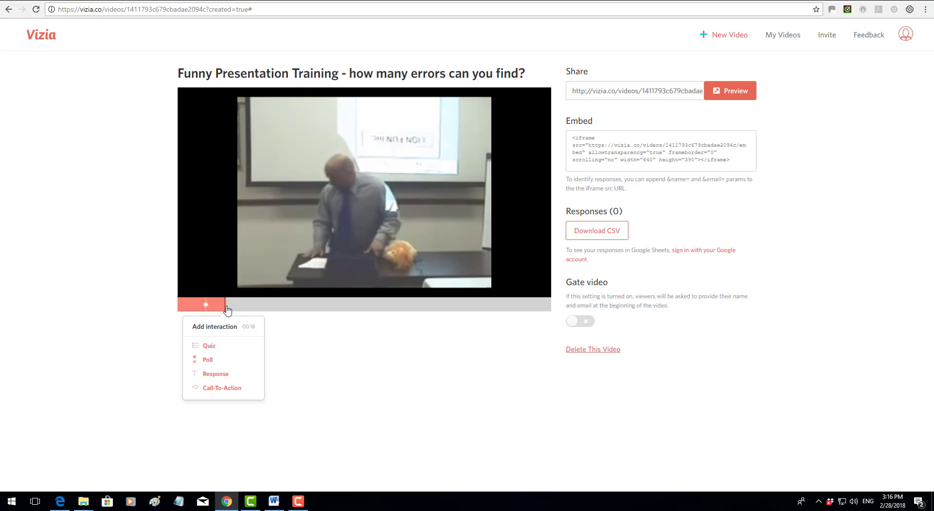
click(307, 210)
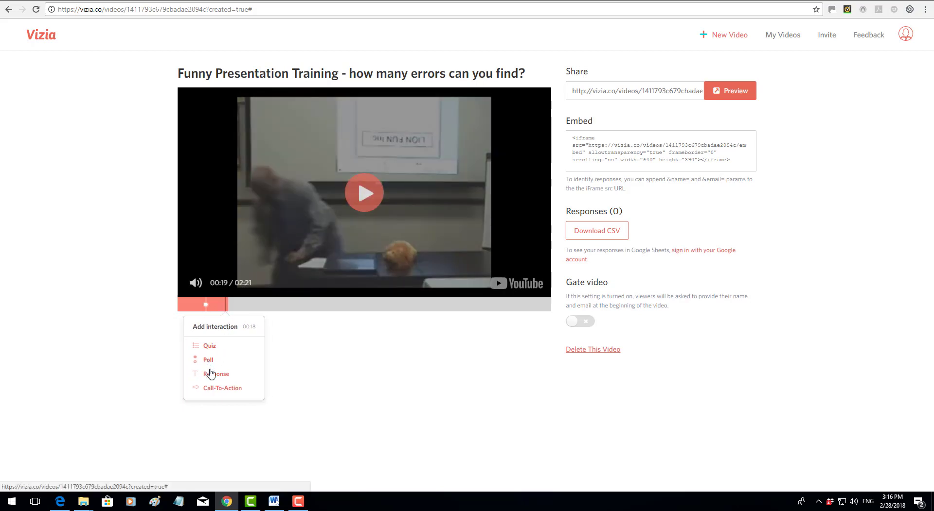
Step: Add and save the response question 'What did the speaker knock over?' at 00:18
click(214, 376)
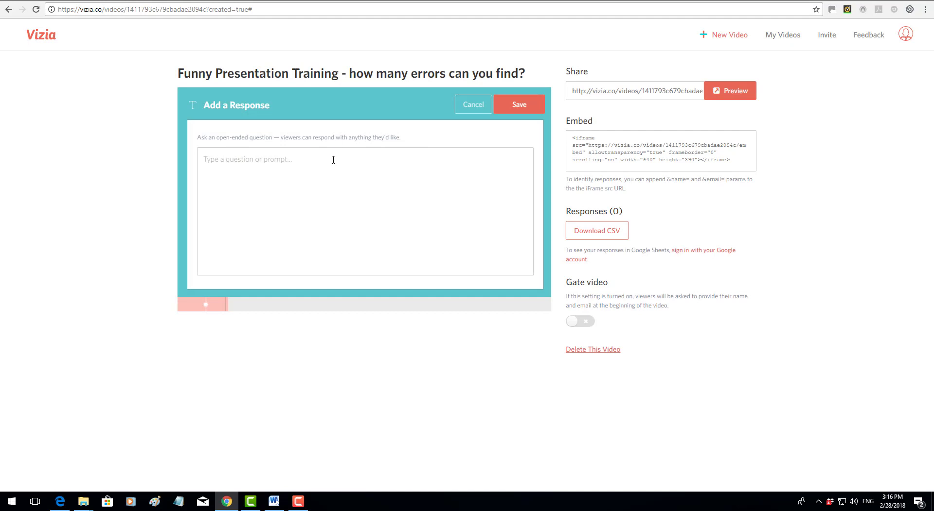
click(333, 160)
text(What did the speaker knock over?)
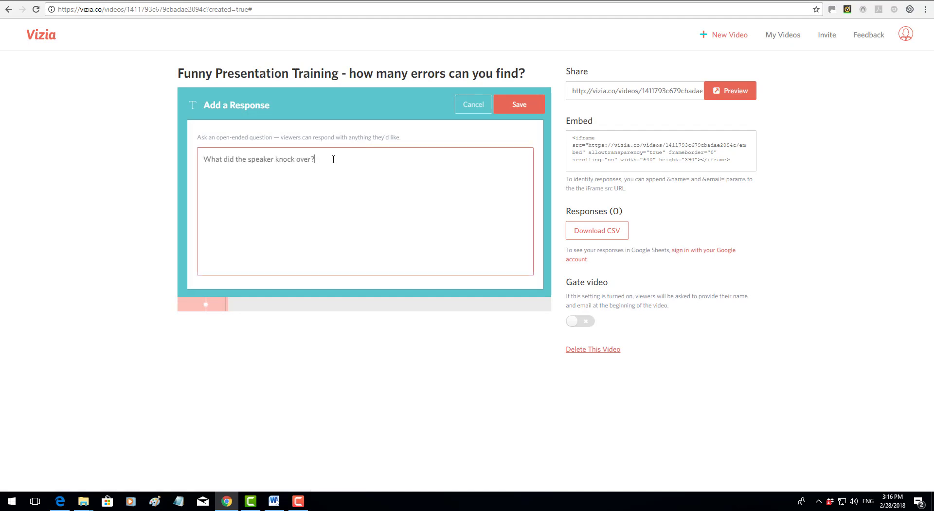
click(519, 106)
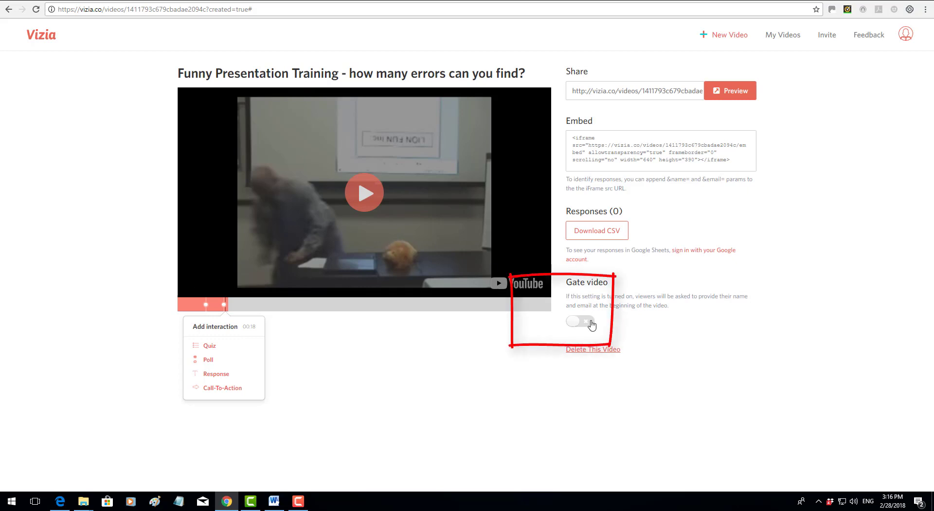
click(589, 324)
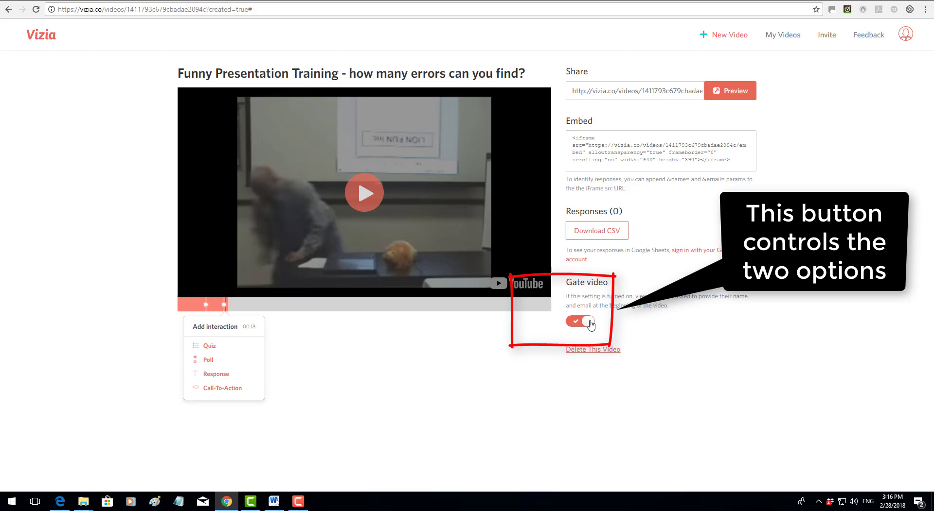
click(582, 322)
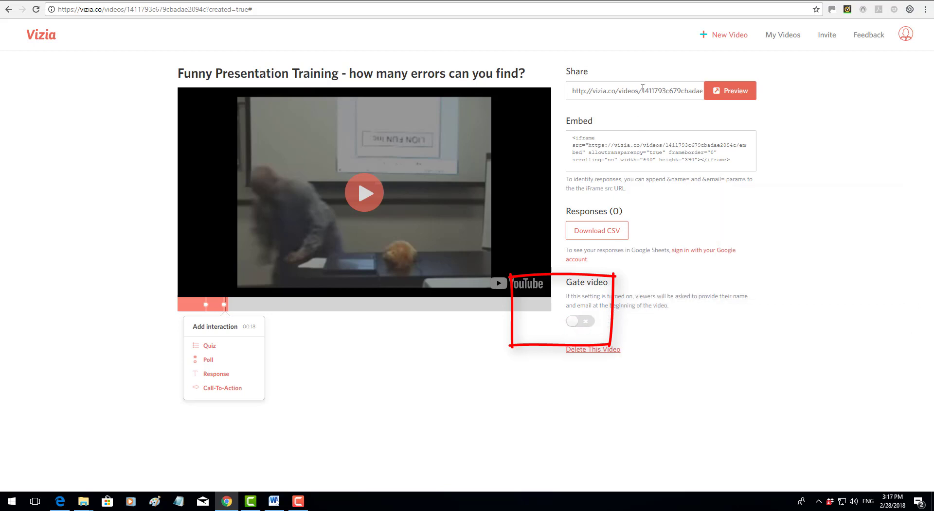
click(206, 305)
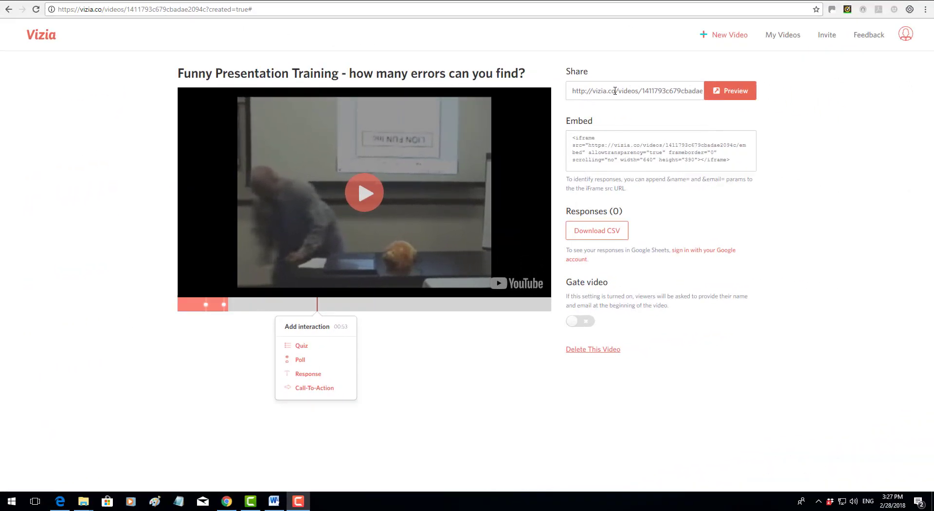
Step: Copy the video's share link, then play the preview and answer the arms quiz
click(615, 91)
right_click(615, 91)
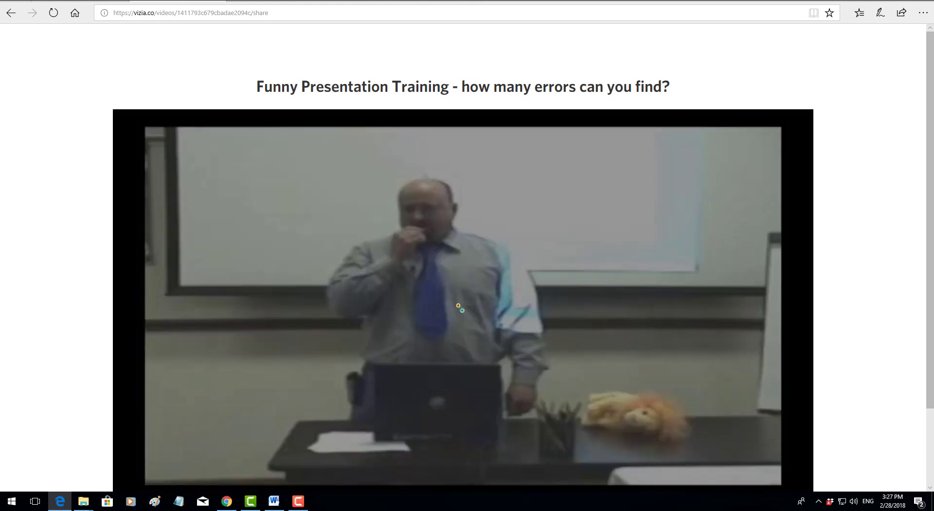
scroll(916, 192, down, 2)
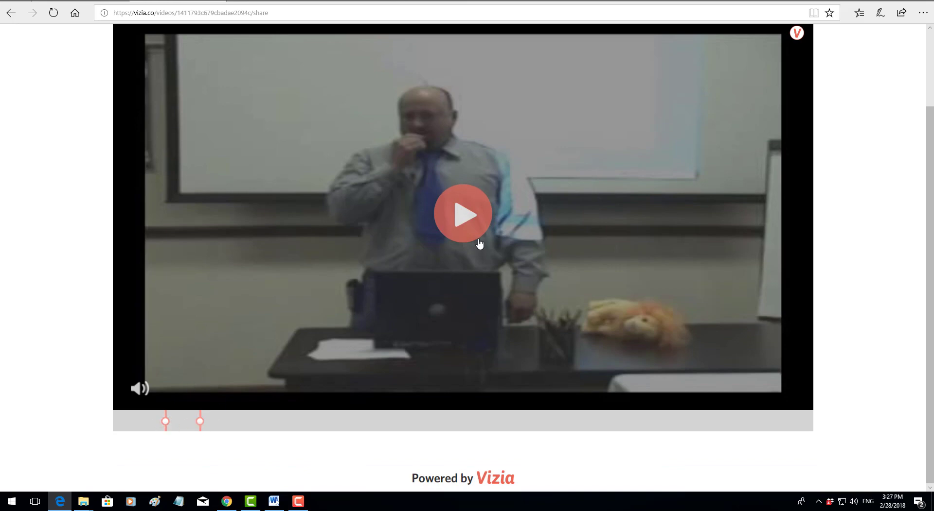
click(459, 214)
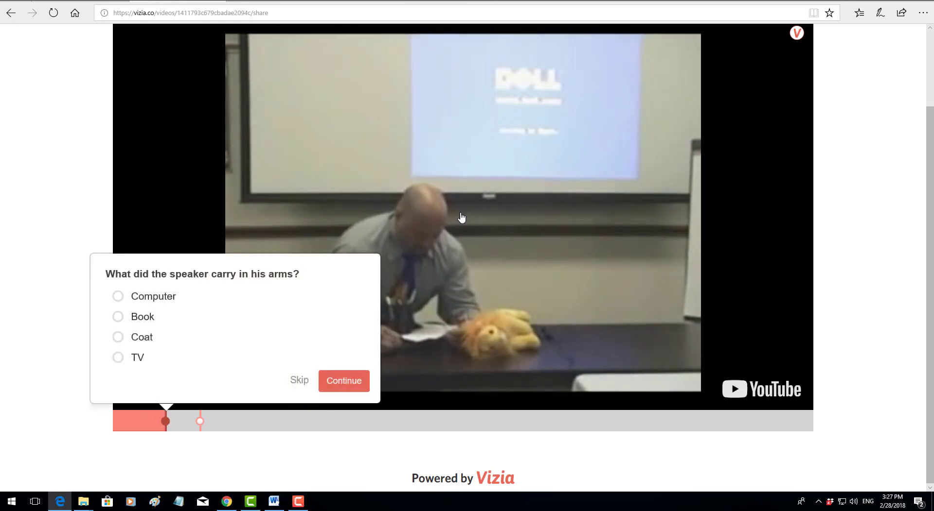
click(118, 297)
click(345, 381)
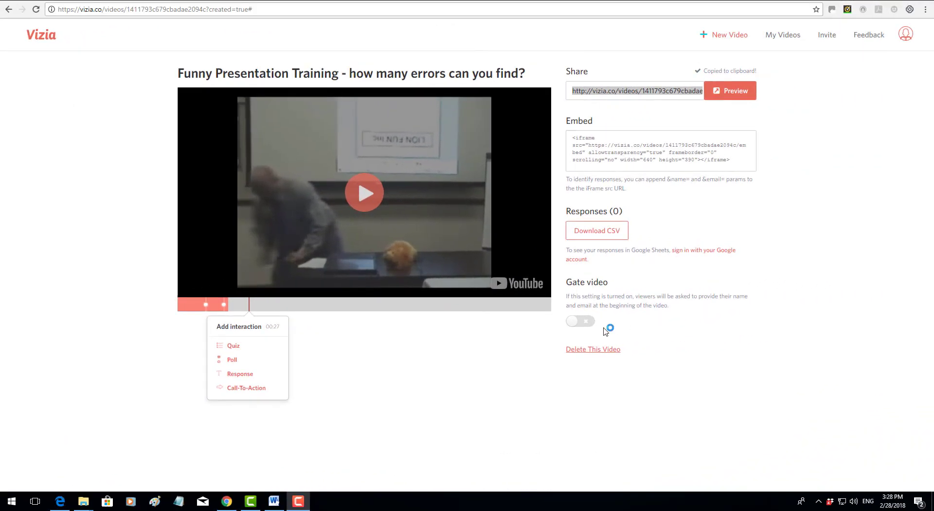
Step: Switch on Gate video, copy the Share URL, and launch Edge on a new tab
click(590, 322)
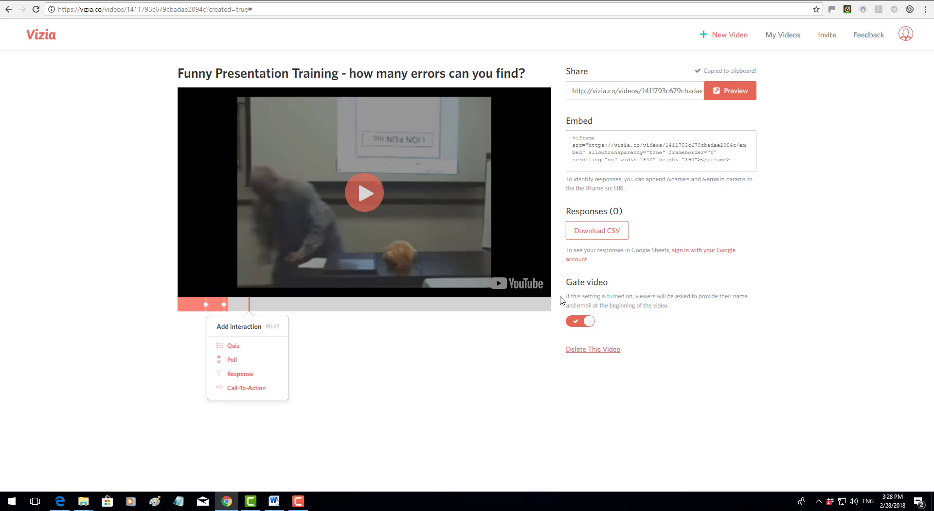
click(611, 92)
key(ctrl+a)
right_click(612, 88)
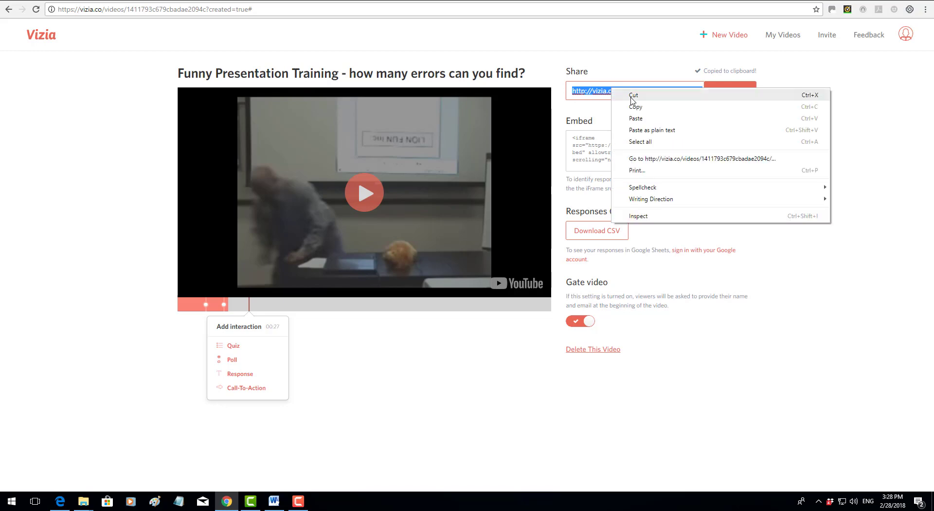
click(635, 106)
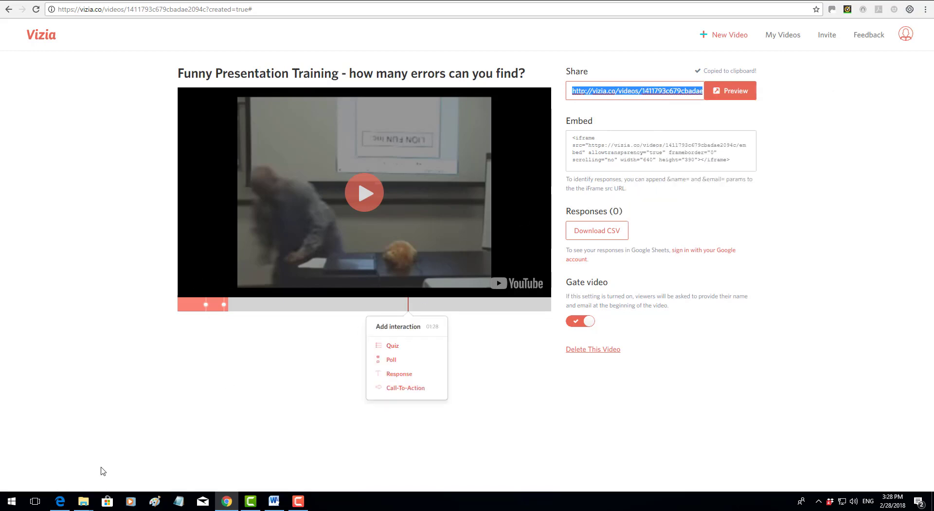
click(60, 501)
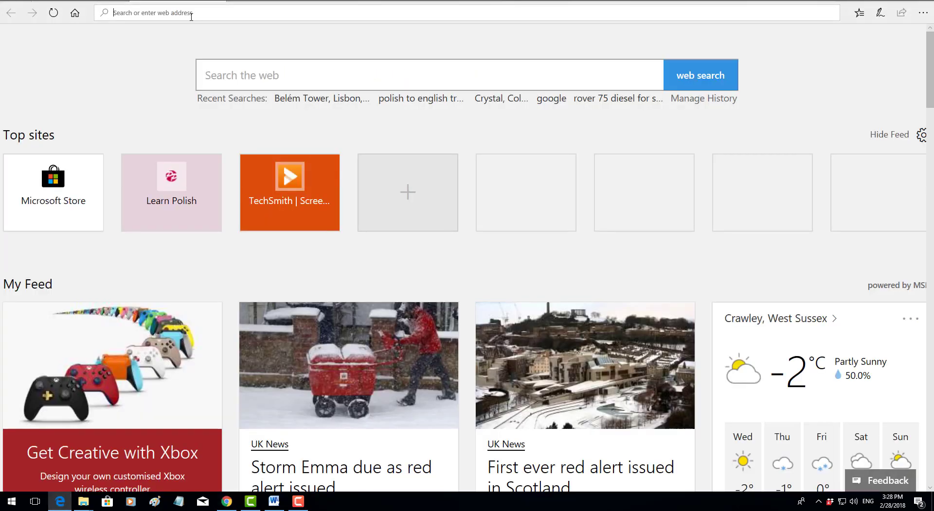
Step: Load the share link in Edge, enter a test name and e-mail, and play the video
key(ctrl+v)
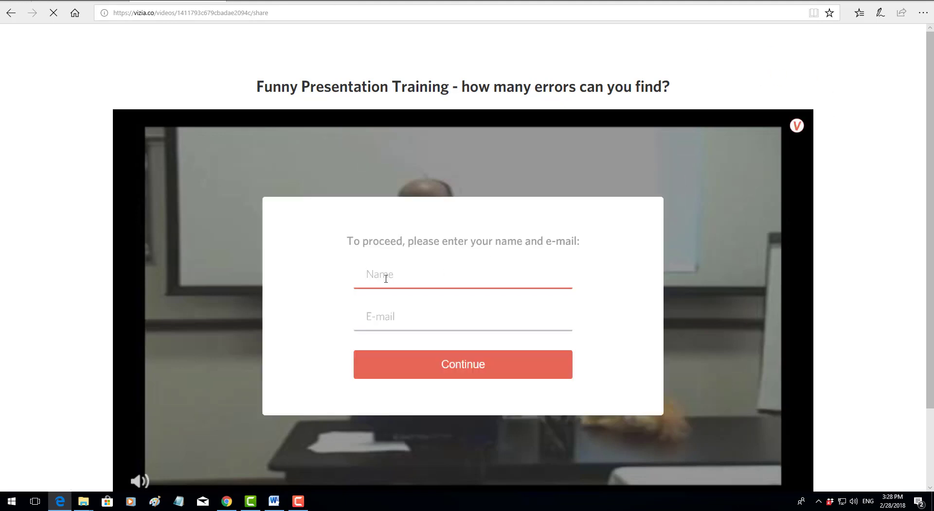
text(R)
key(BackSpace)
text(Tom)
click(403, 319)
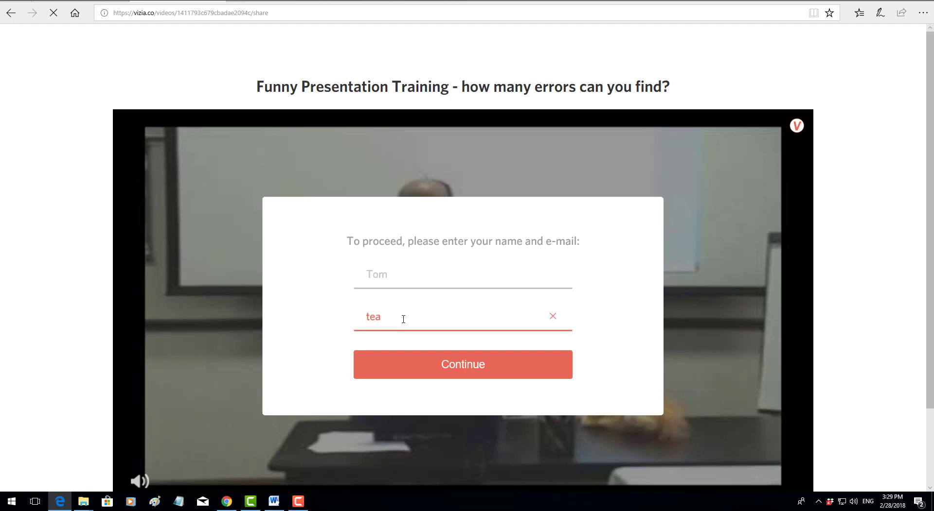
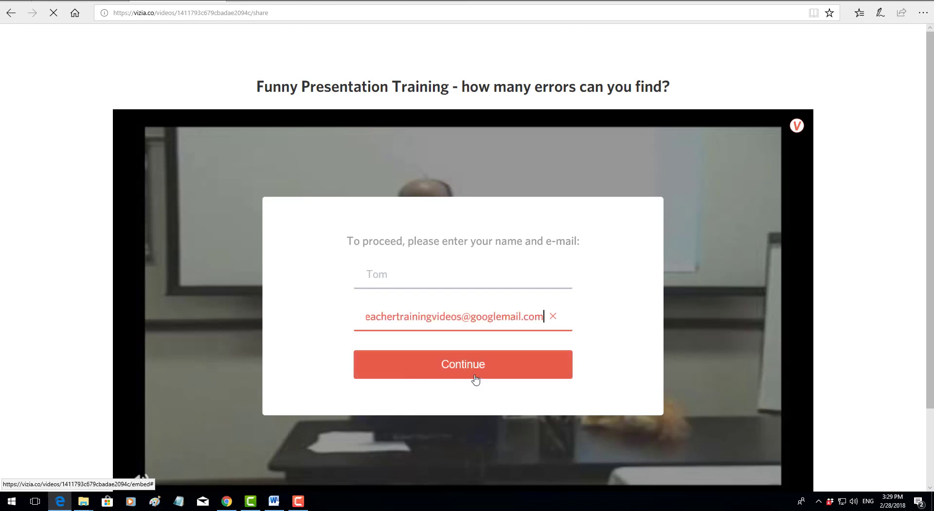
click(462, 372)
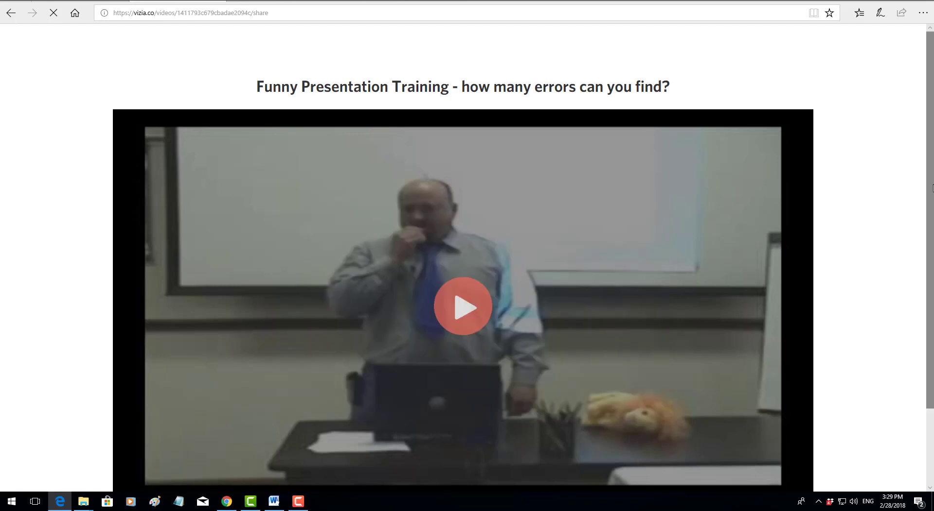
scroll(917, 267, down, 2)
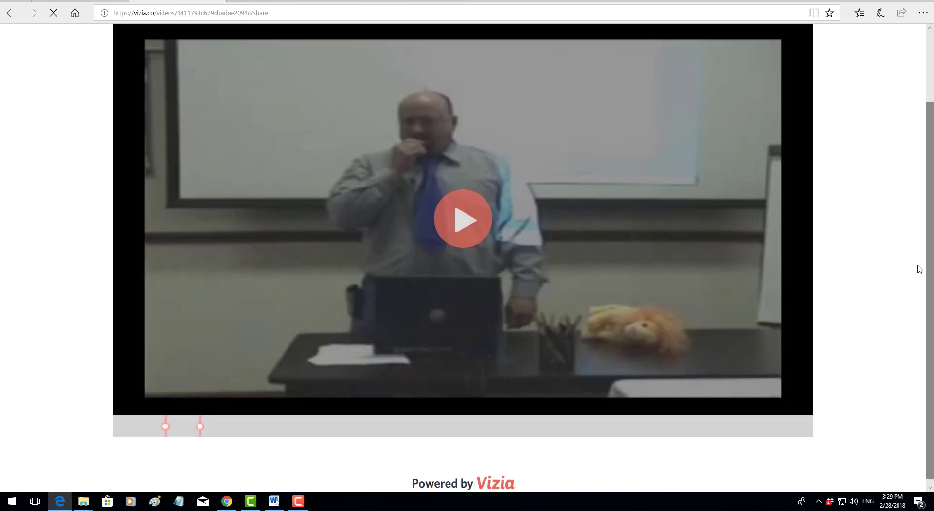
click(463, 219)
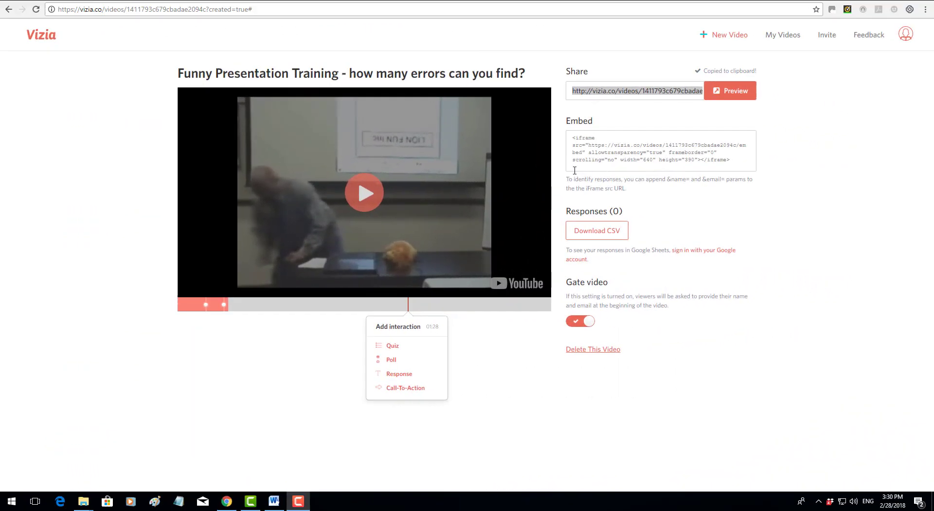
Step: Refresh to show the one response, then download the responses CSV and open it in Excel
key(F5)
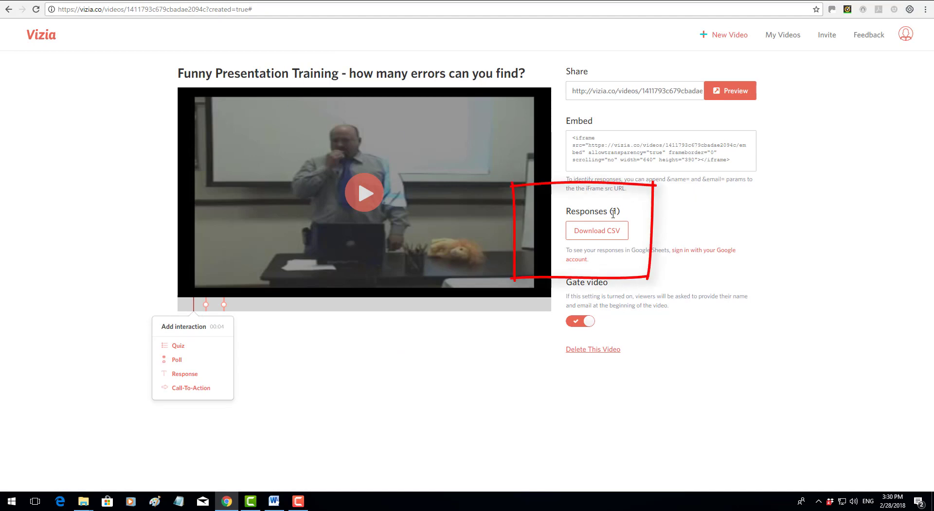
click(592, 233)
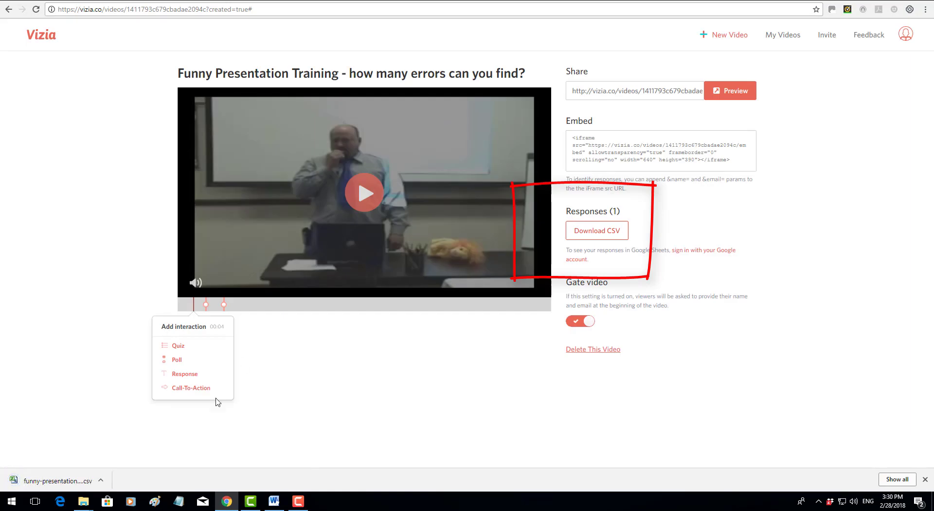
click(101, 485)
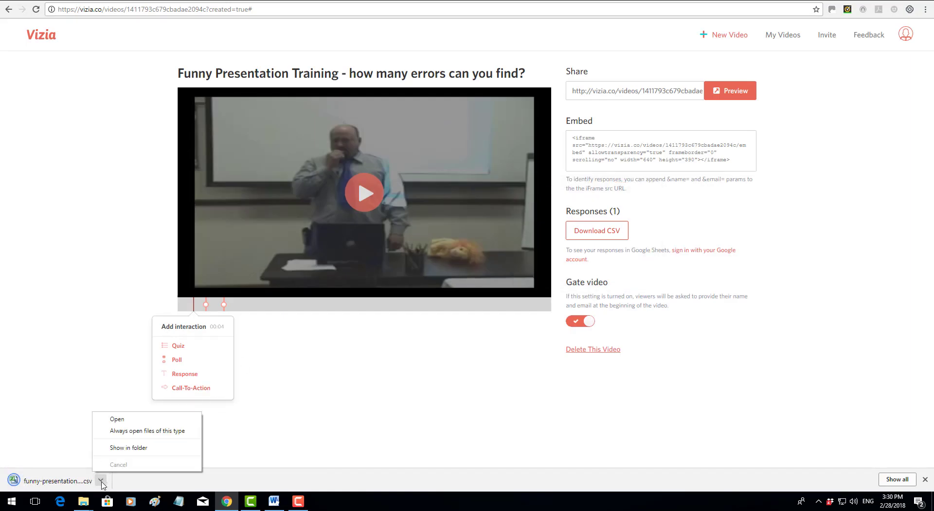
click(116, 424)
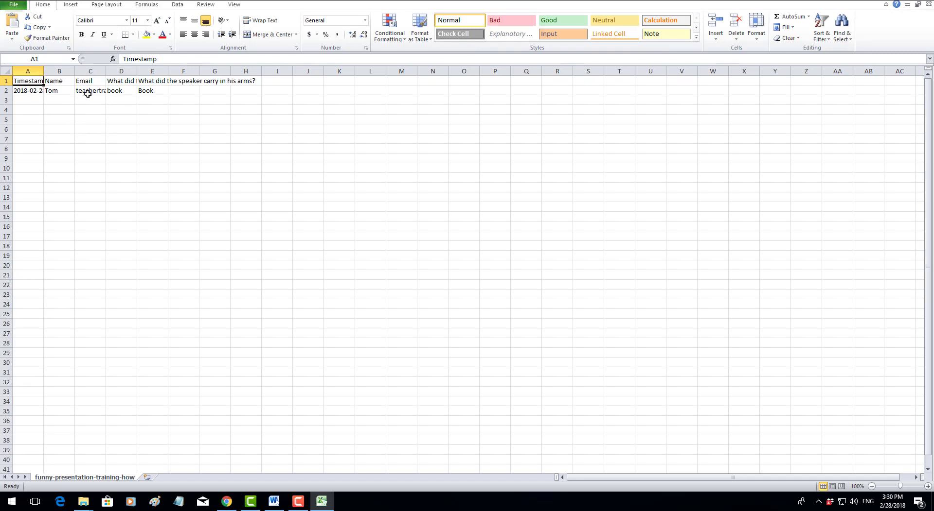
Step: Widen columns D, C, B and E to show full names, e-mails and 'What did the speaker carry in his arms?'
drag(137, 72, 193, 71)
drag(105, 73, 145, 72)
drag(73, 72, 104, 71)
drag(293, 71, 319, 75)
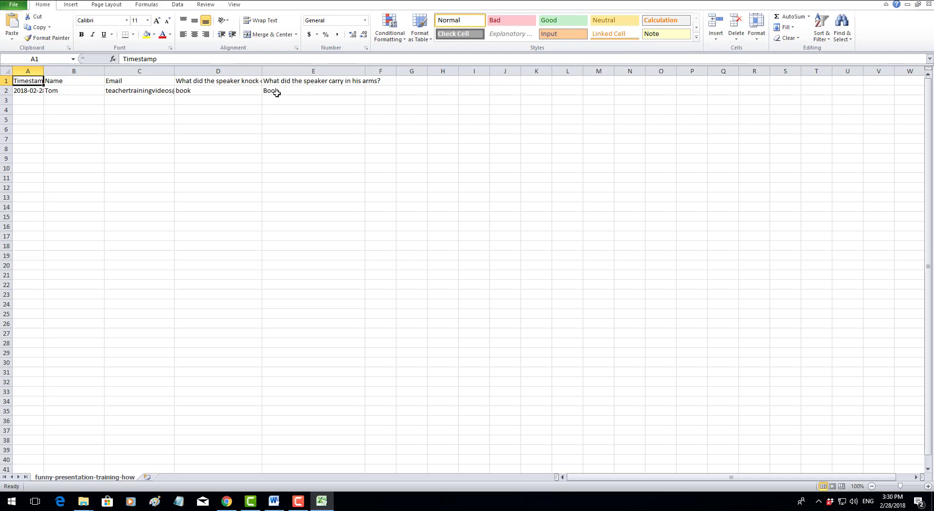
Step: Back in Vizia, reopen the first Funny Presentation Training video from My Videos
click(907, 4)
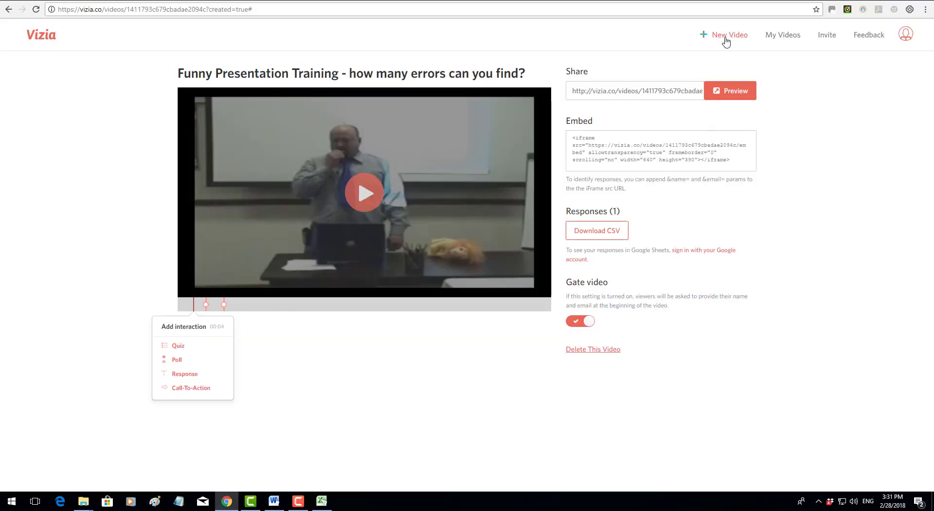
click(774, 38)
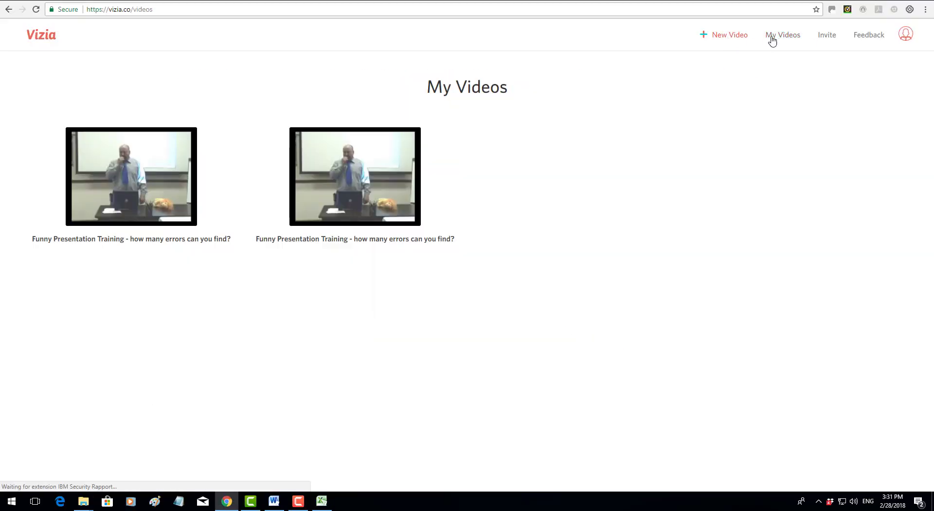
click(155, 174)
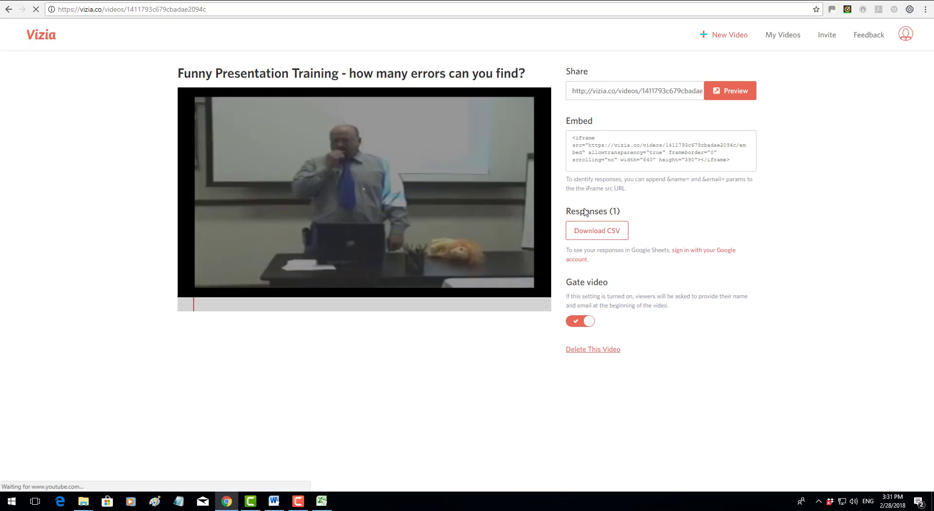
Step: Download the responses CSV again and open it in Excel
click(589, 233)
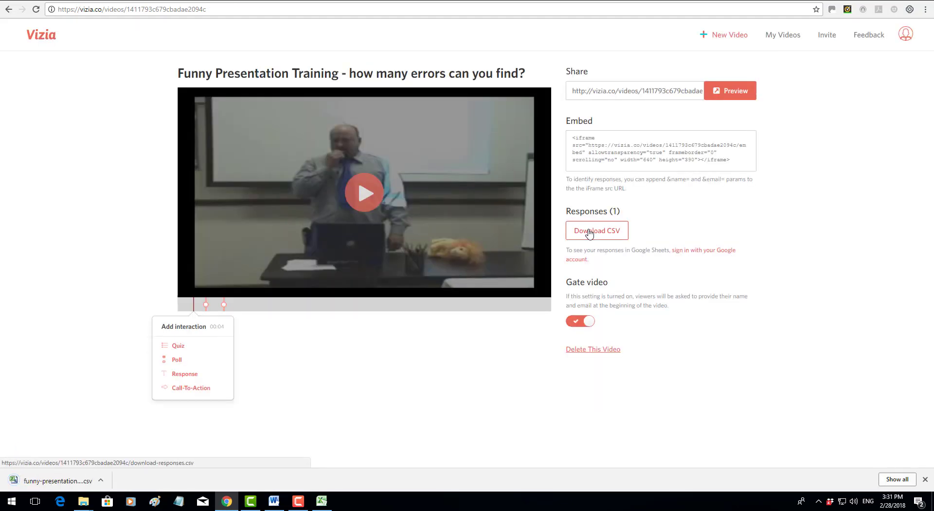
click(417, 309)
click(100, 481)
click(118, 421)
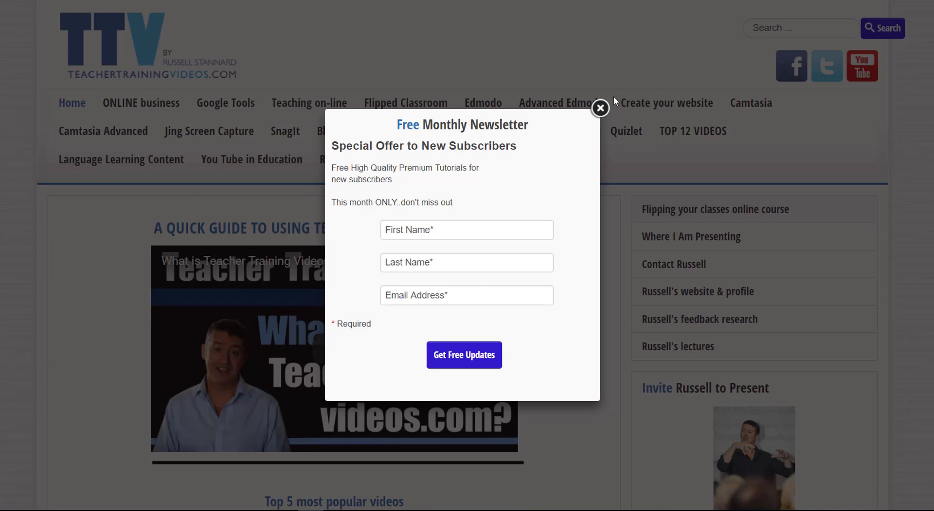
Step: Dismiss the newsletter popup and go to the Top 12 technologies for educators page
click(600, 109)
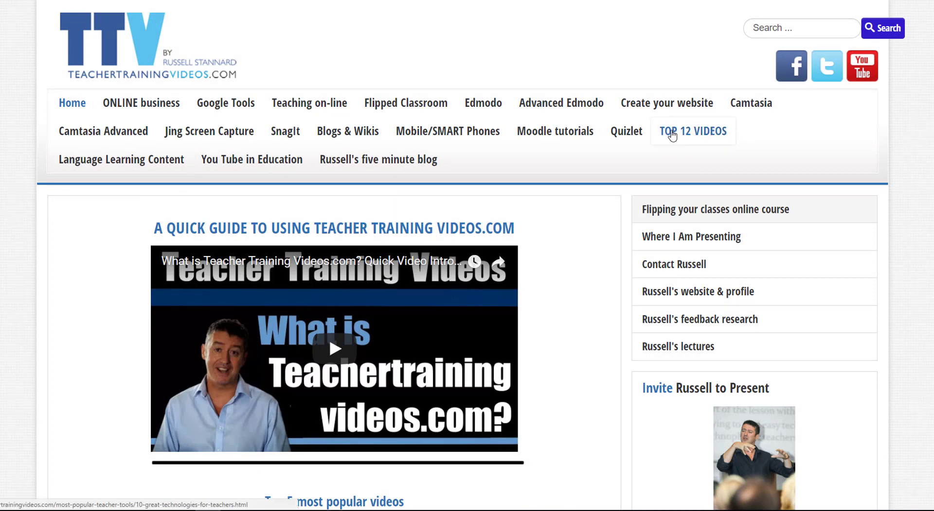
click(671, 135)
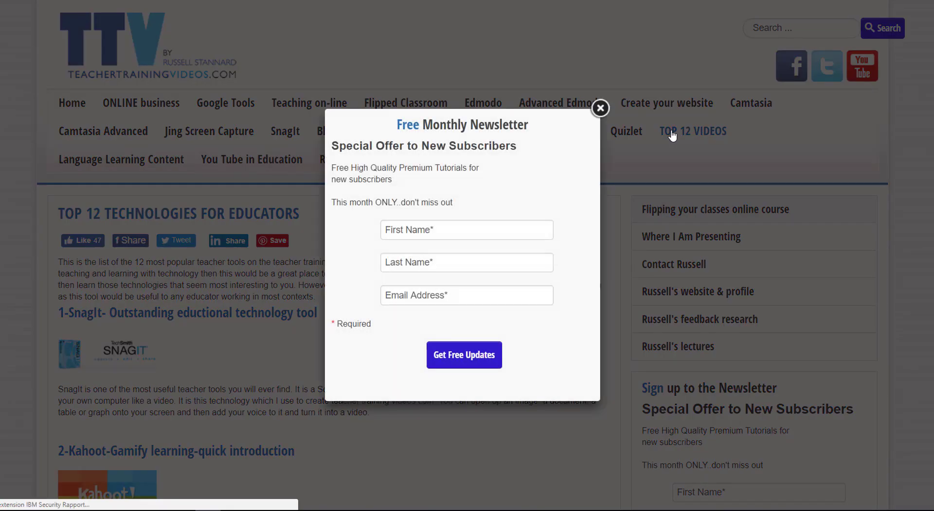
click(600, 108)
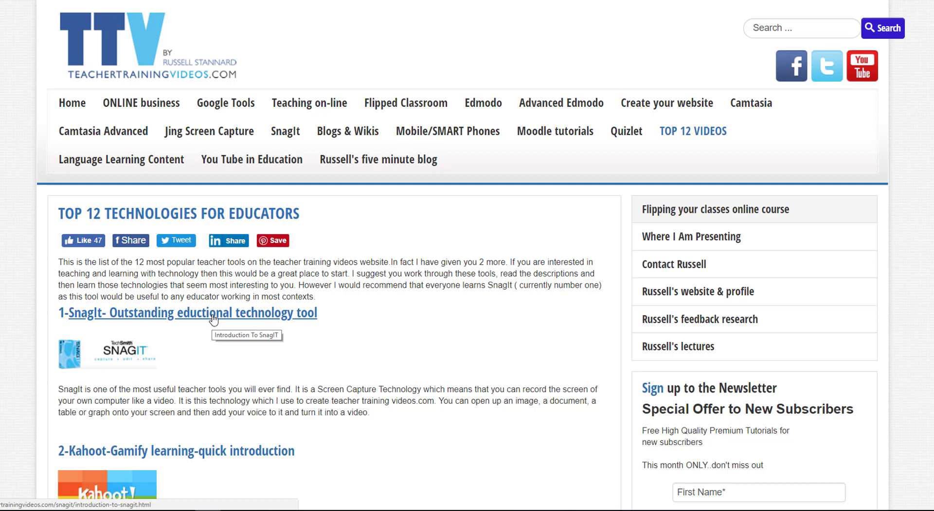
Step: Visit the SnagIt introduction page, then go to the five minute blog page
click(213, 316)
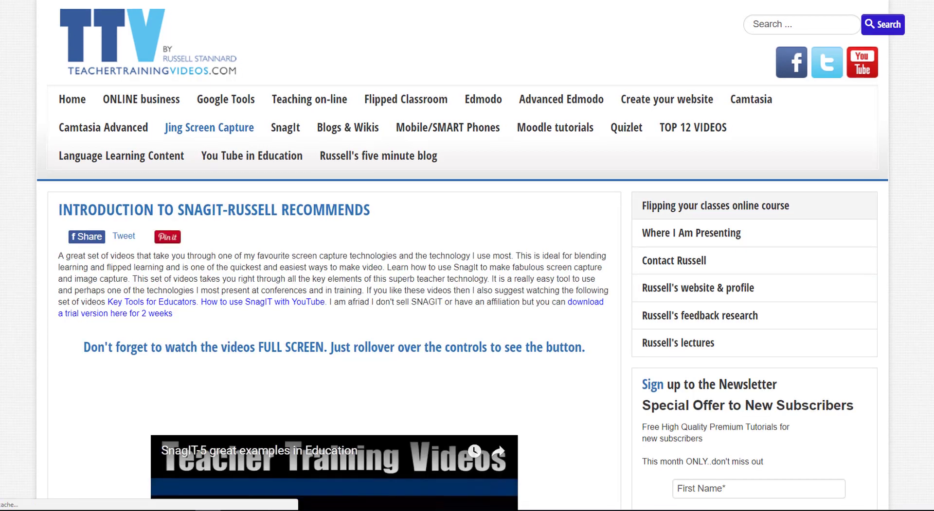
scroll(900, 253, down, 4)
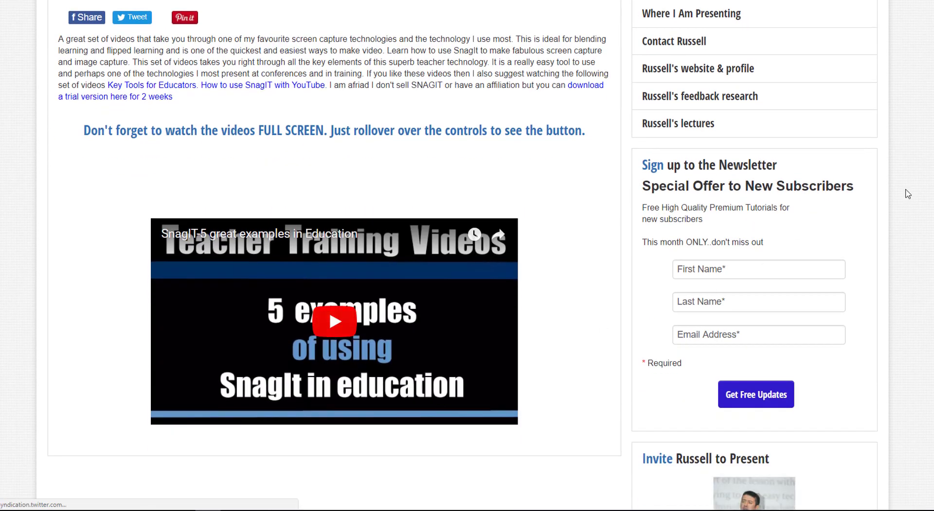
scroll(690, 63, up, 4)
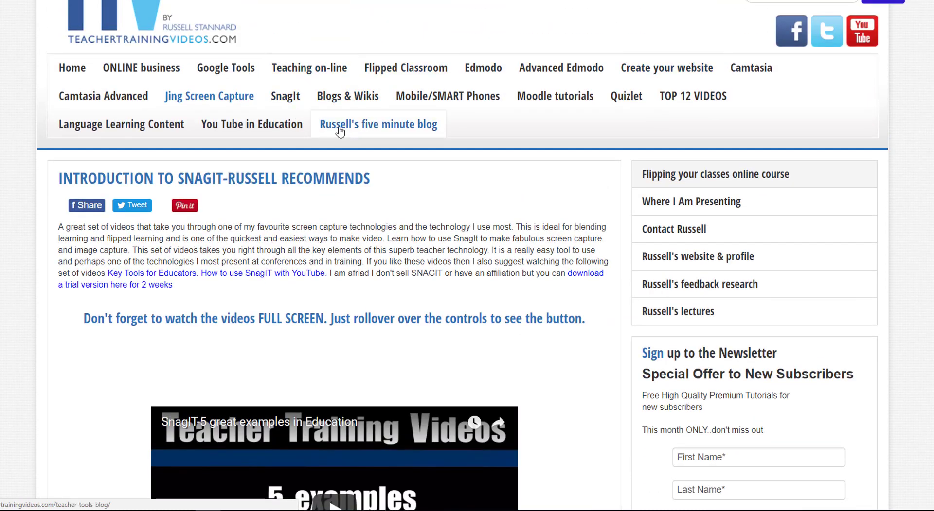
click(408, 127)
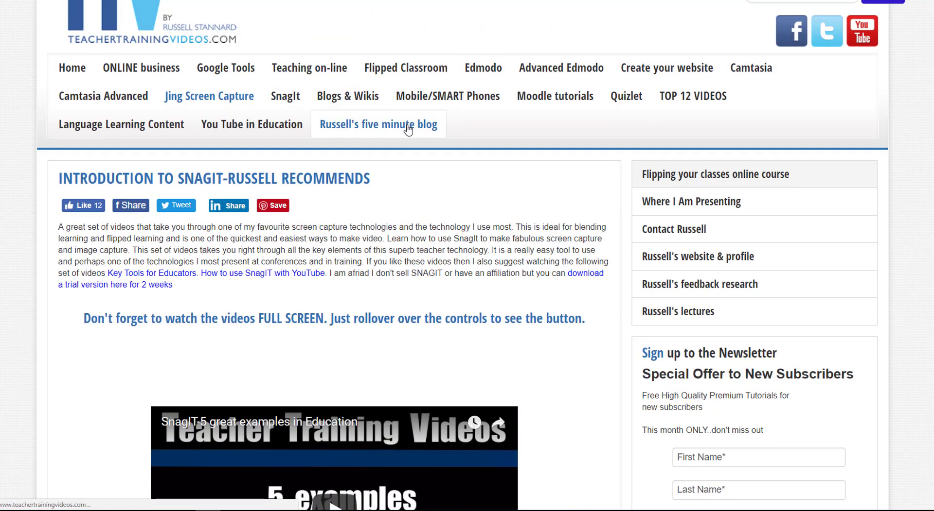